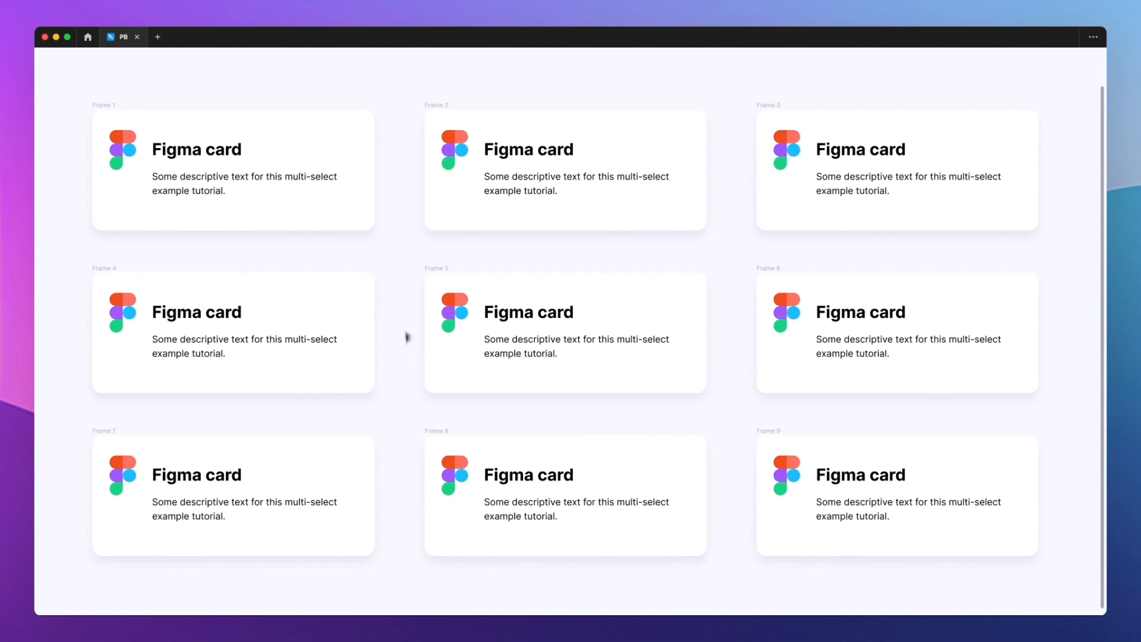
Select the Figma logo in Frame 1 together with all its matching layers in the other cards.
scroll(399, 224, "down", 1)
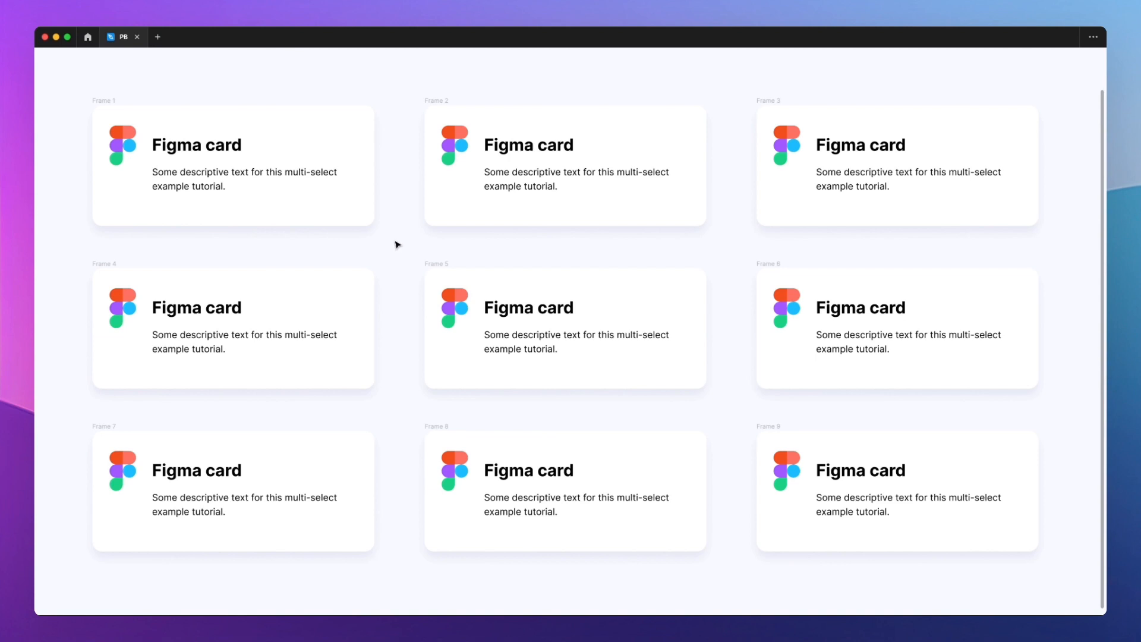
left_click(124, 144)
key("ctrl+backslash")
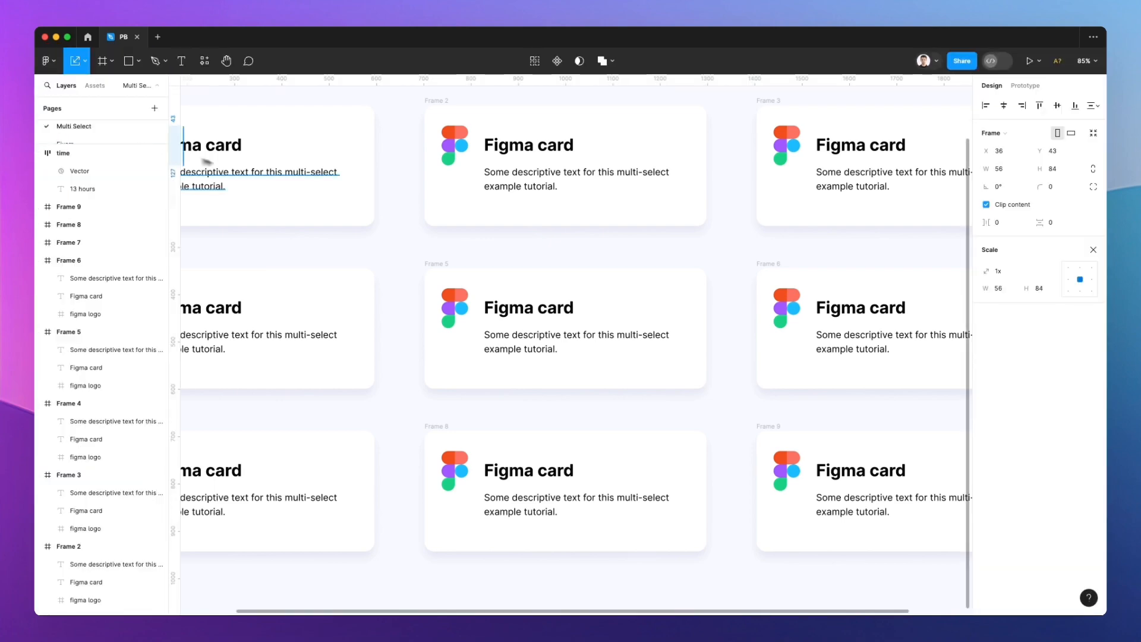
scroll(270, 179, "down", 5)
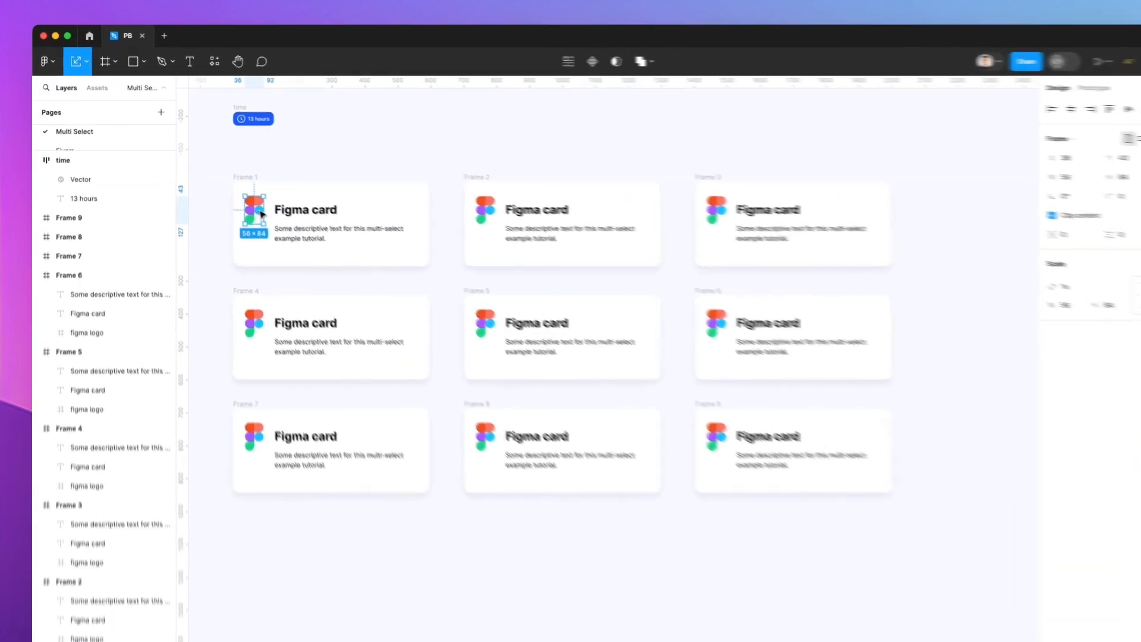
scroll(315, 237, "up", 3)
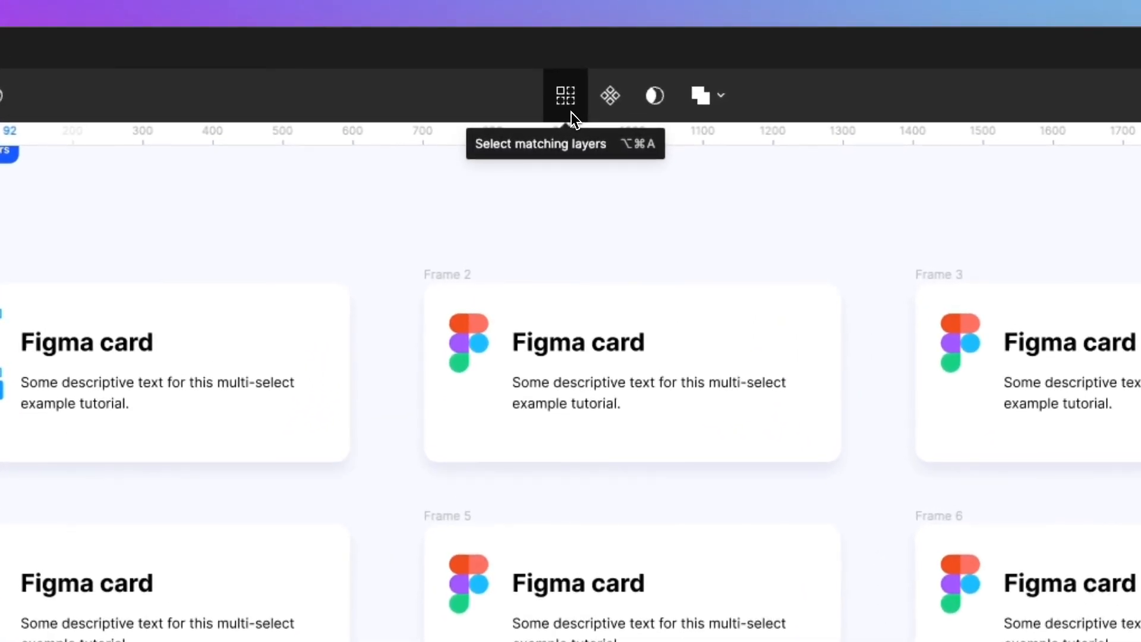
left_click(570, 112)
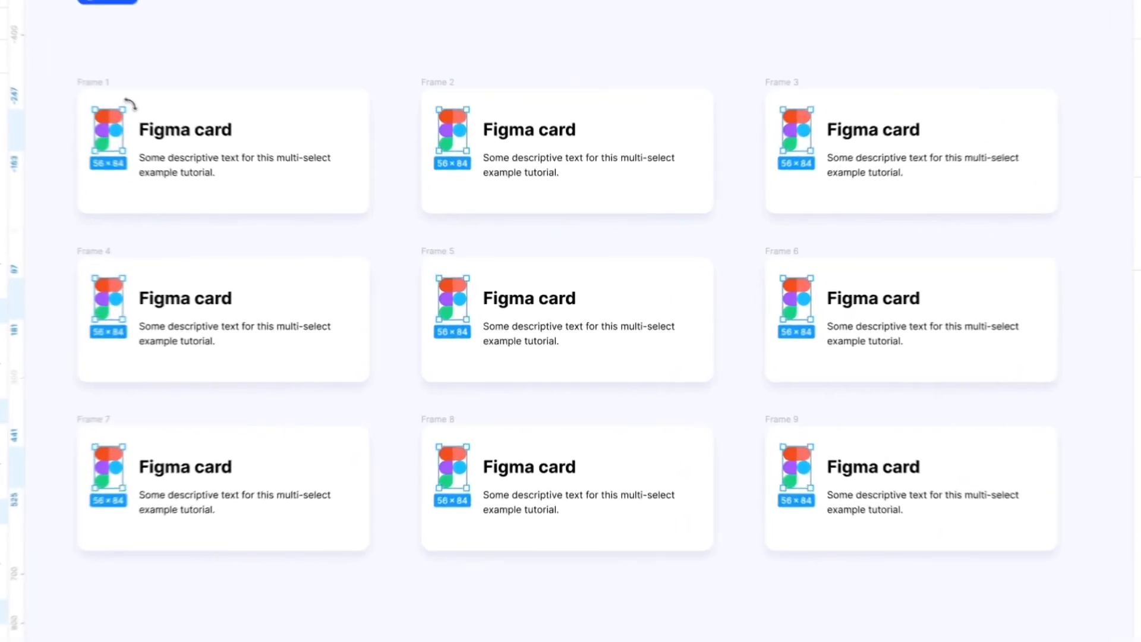
left_click_drag(256, 166, 220, 205)
left_click_drag(45, 145, 119, 113)
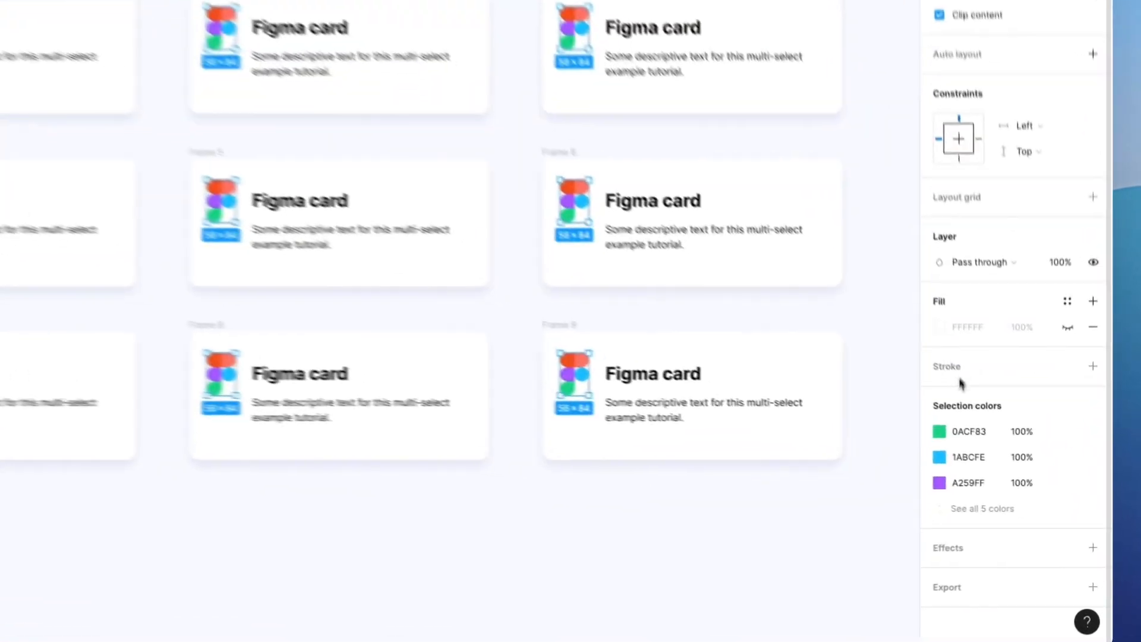
Change the green 0ACF83 in the nine selected logos to the blue 0E0ACF and deselect them.
left_click(986, 492)
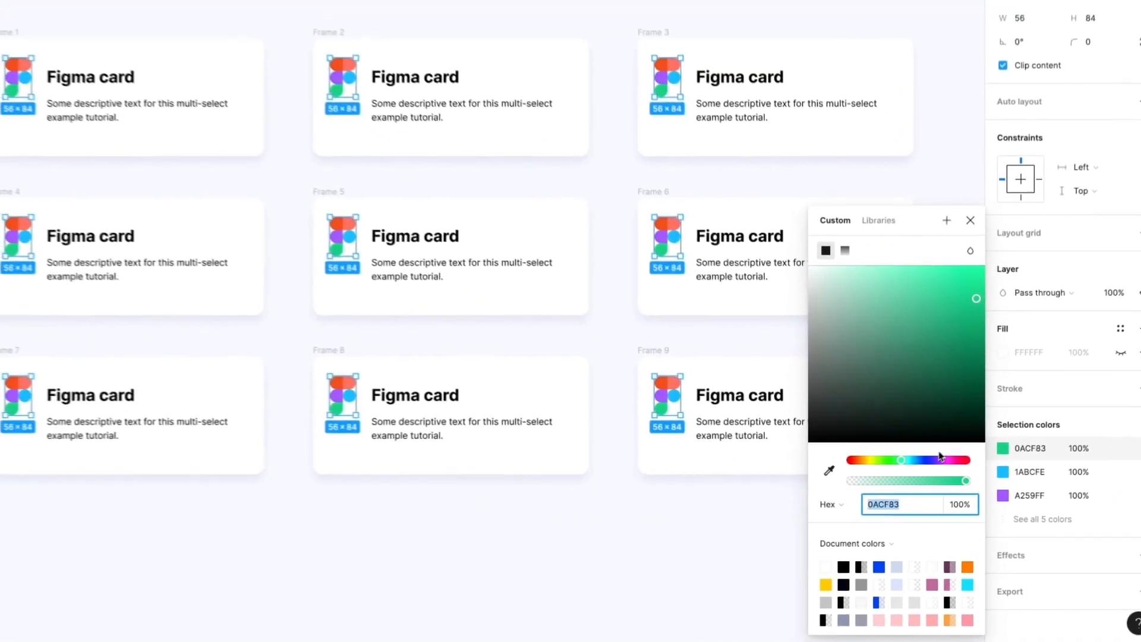
left_click(929, 460)
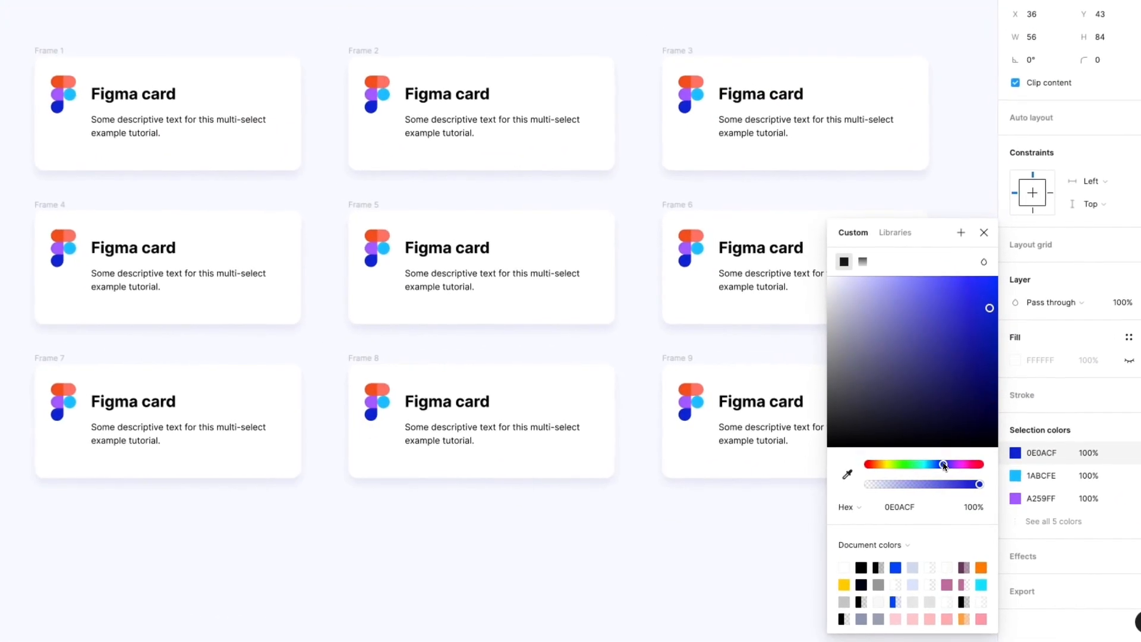
left_click_drag(922, 358, 987, 281)
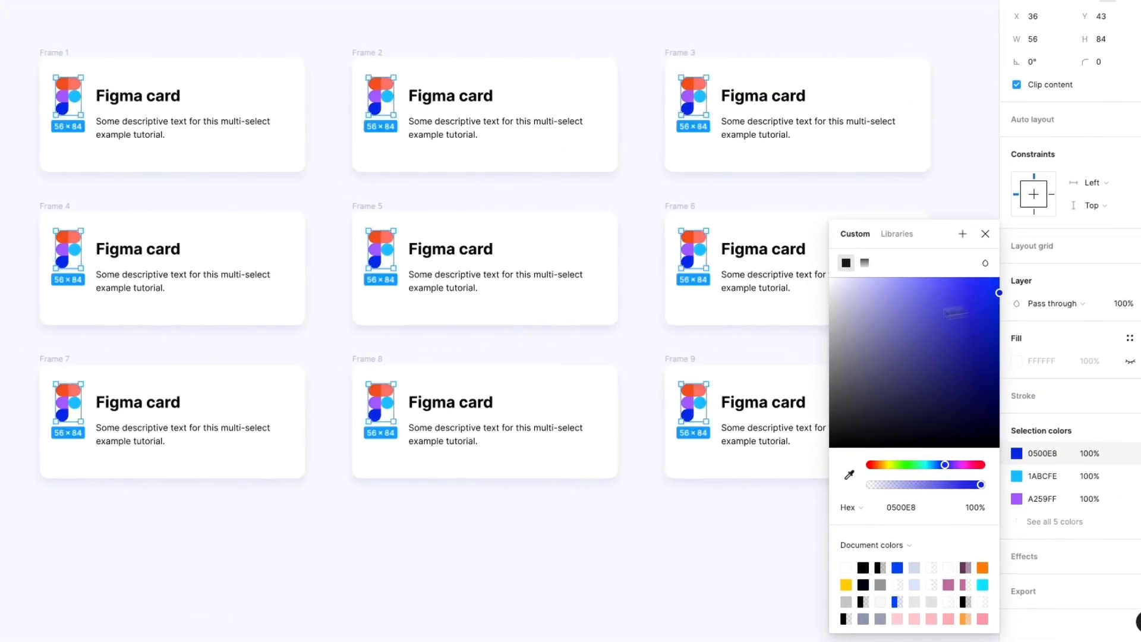
left_click(440, 221)
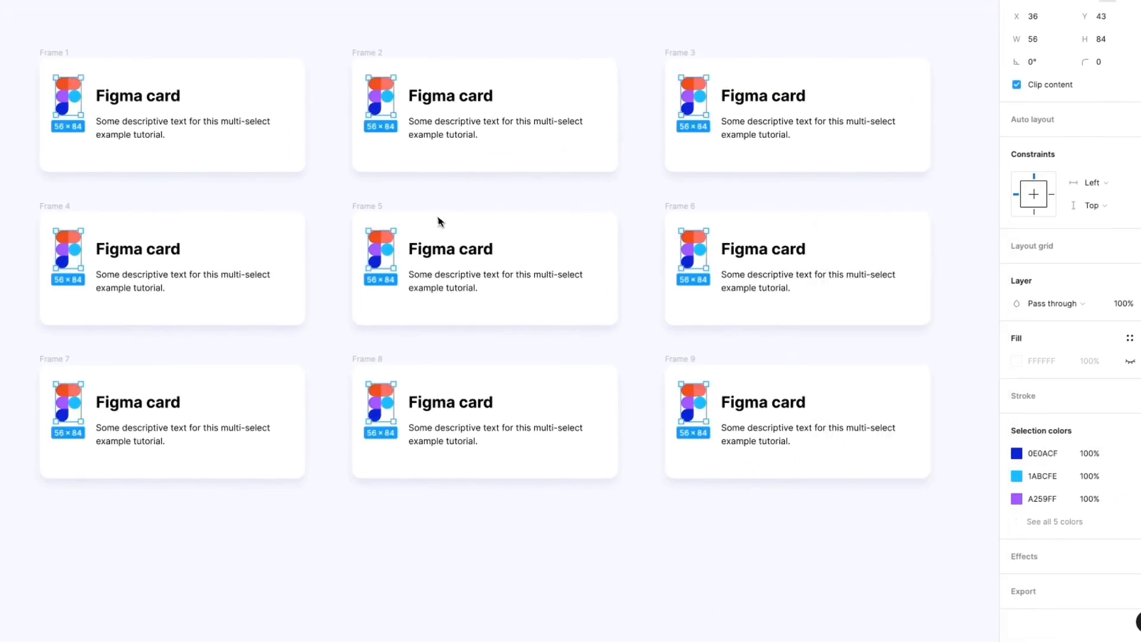
mouse_move(381, 246)
left_mouse_down()
mouse_move(410, 249)
mouse_move(377, 257)
mouse_move(394, 266)
mouse_move(371, 261)
mouse_move(399, 268)
mouse_move(393, 262)
left_mouse_up()
key("ctrl+z")
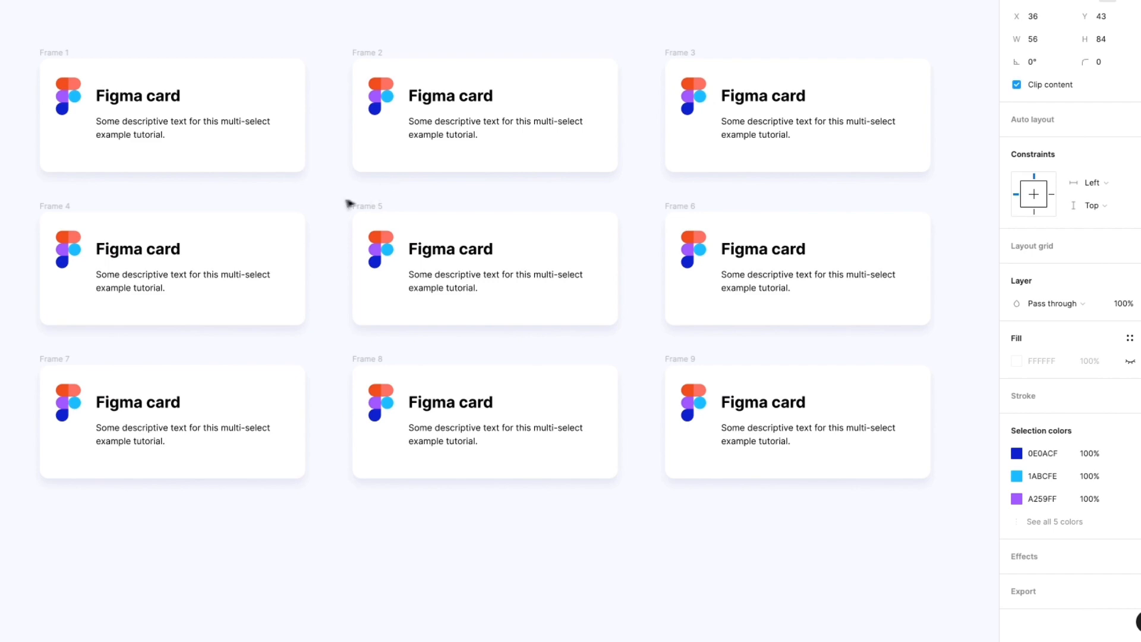
left_click(321, 197)
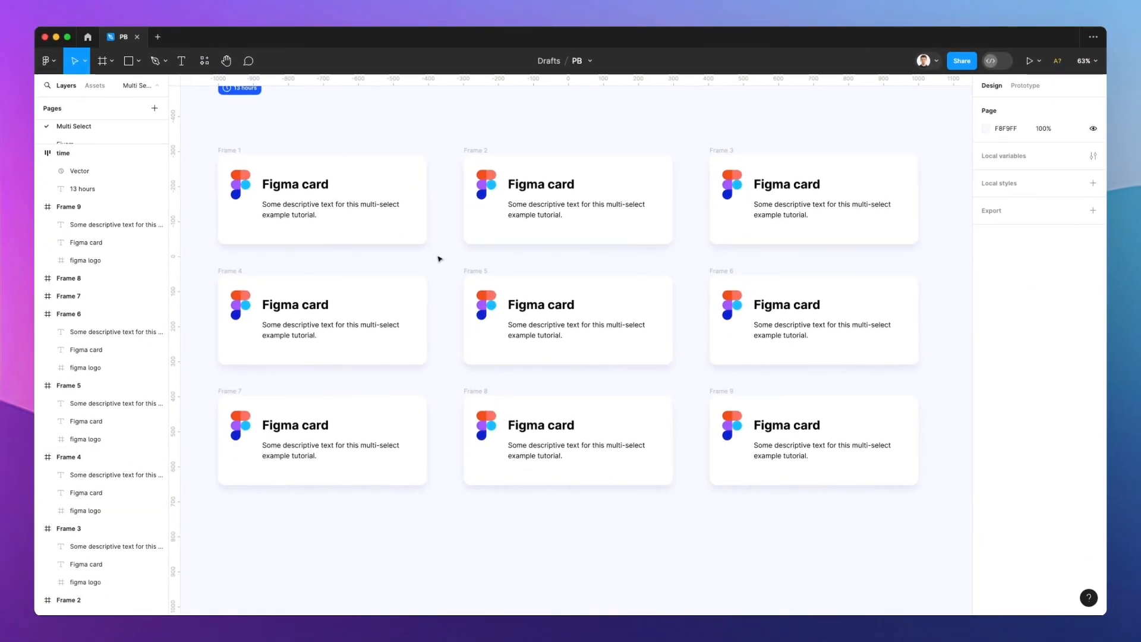
Select the "Figma card" title in Frame 1 with all its matching layers and replace their text with "Select".
left_click(238, 185)
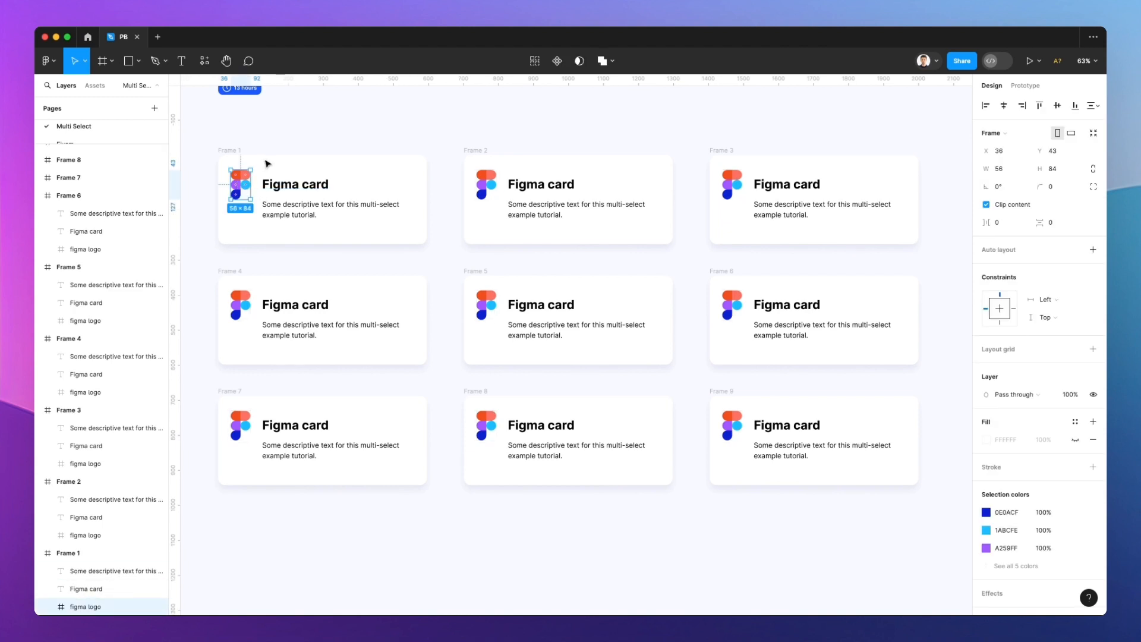
left_click(478, 128)
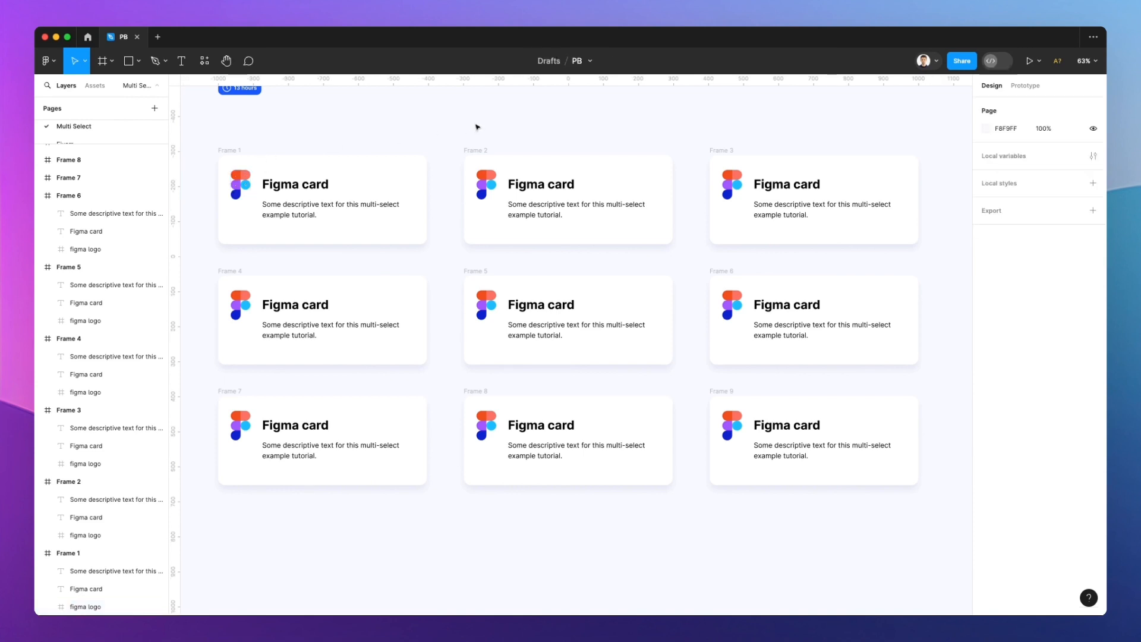
left_click(292, 186)
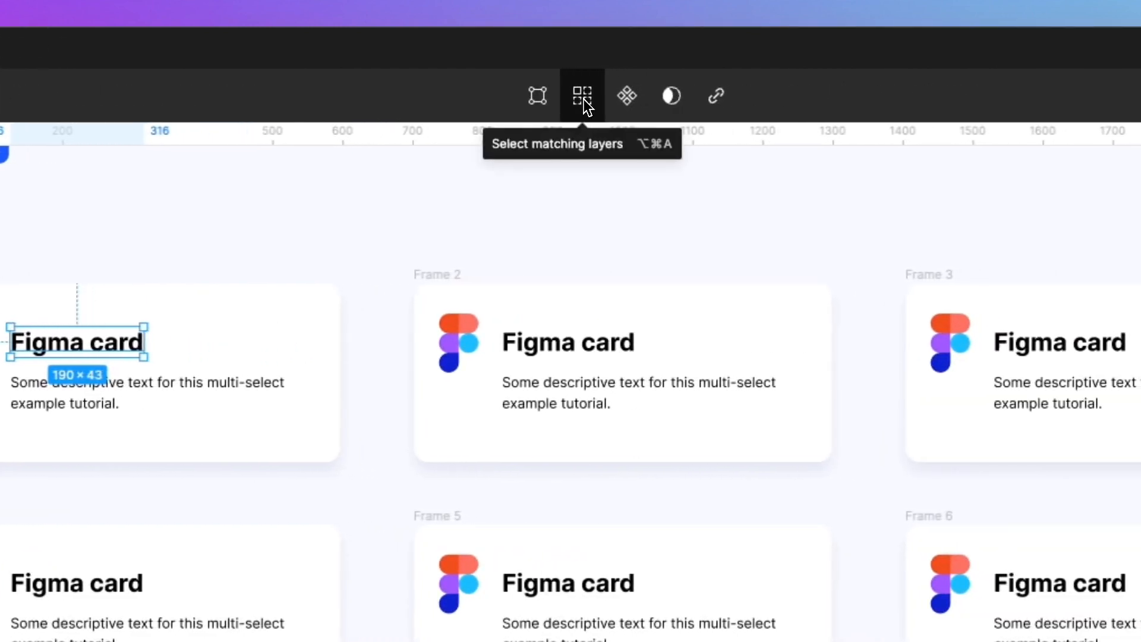
left_click(583, 99)
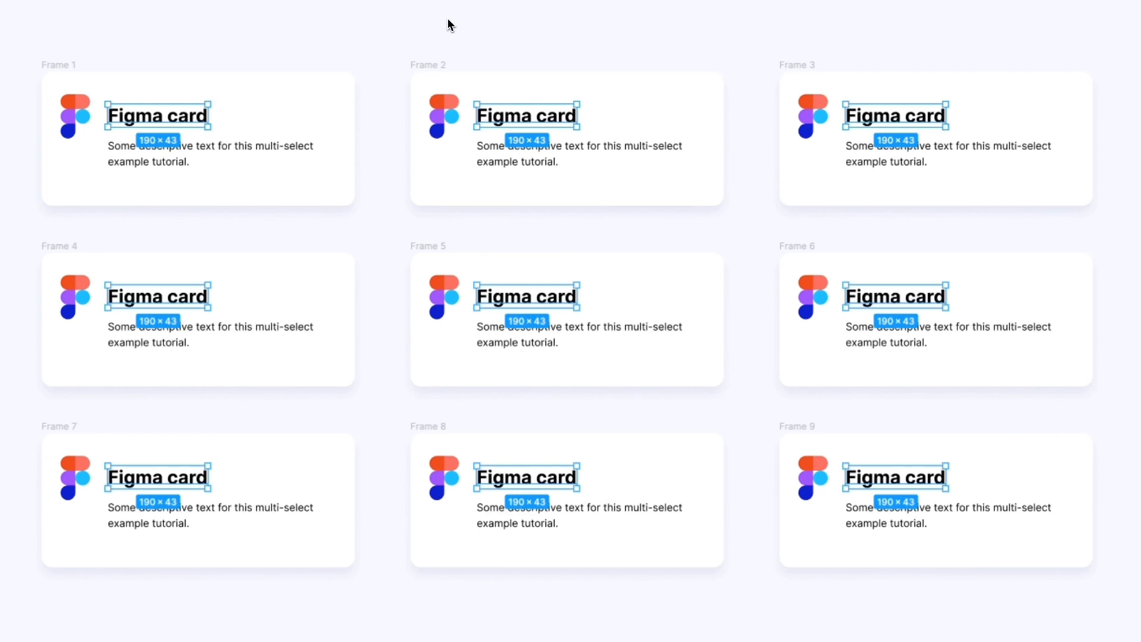
key("Return")
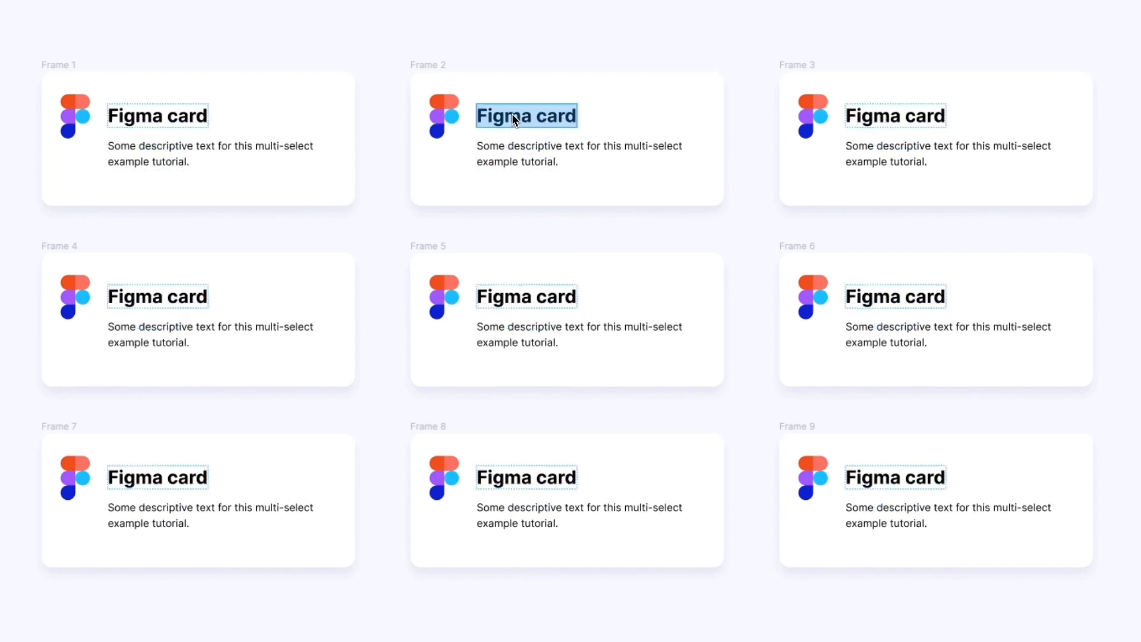
type("Select")
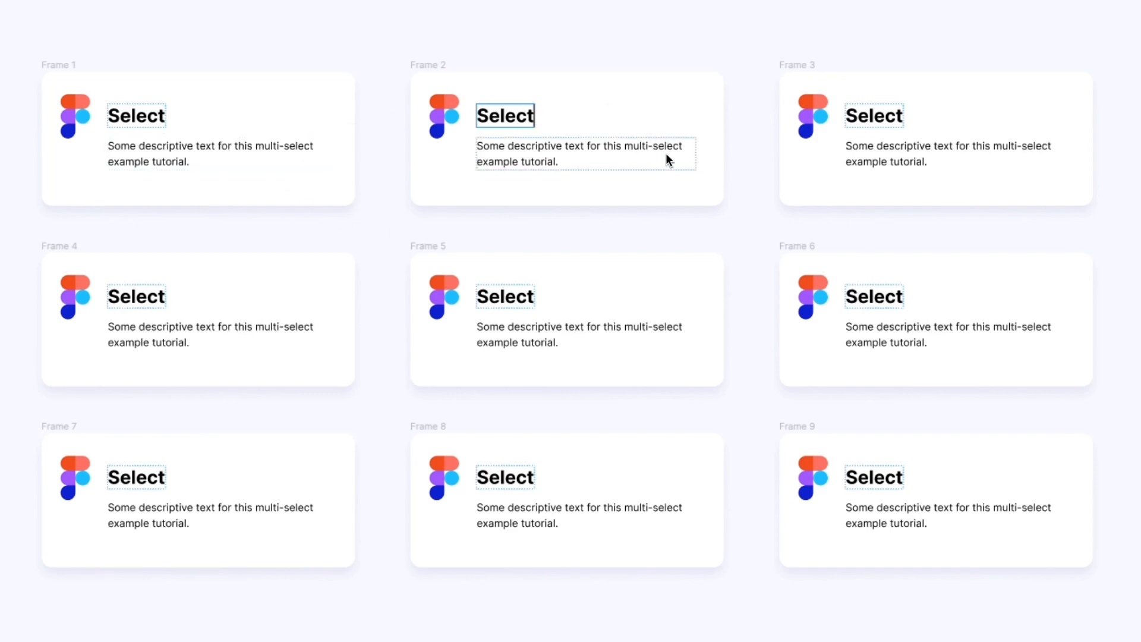
Set the font size of all nine card titles to 40.14.
double_click(514, 111)
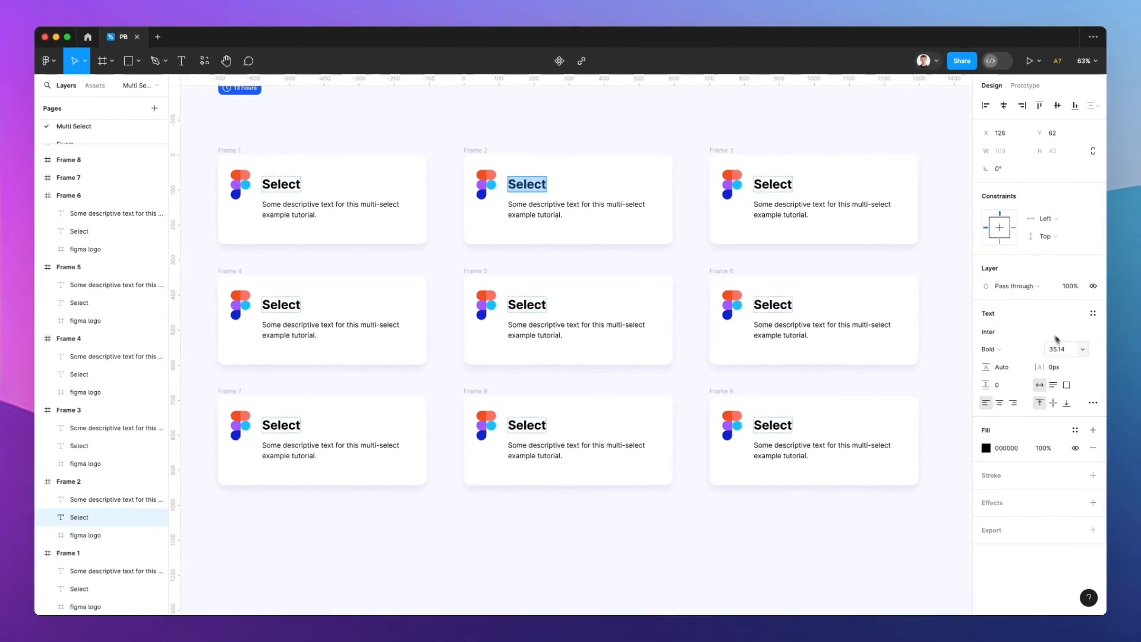
left_click(1078, 352)
key("Up")
key("Up")
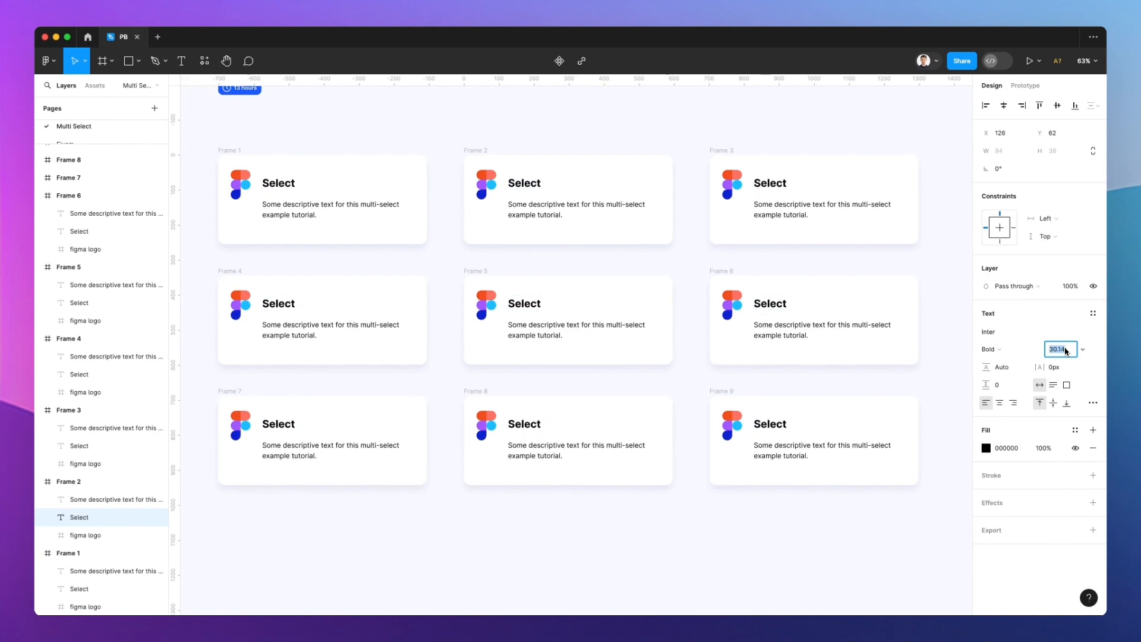
key("Up")
key("Up")
key("Up")
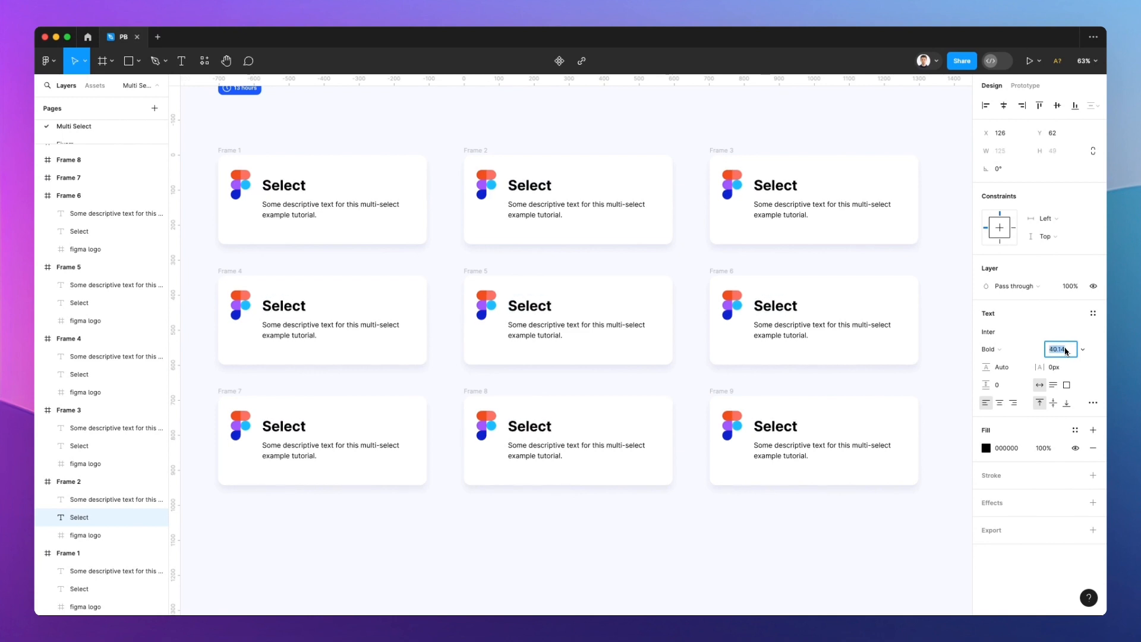
Set the fill colour of the nine card titles to 0500FF, finish the text editing and deselect the titles.
left_click(986, 448)
left_click_drag(927, 404, 972, 363)
left_click_drag(927, 475, 929, 475)
left_click_drag(949, 419, 1012, 296)
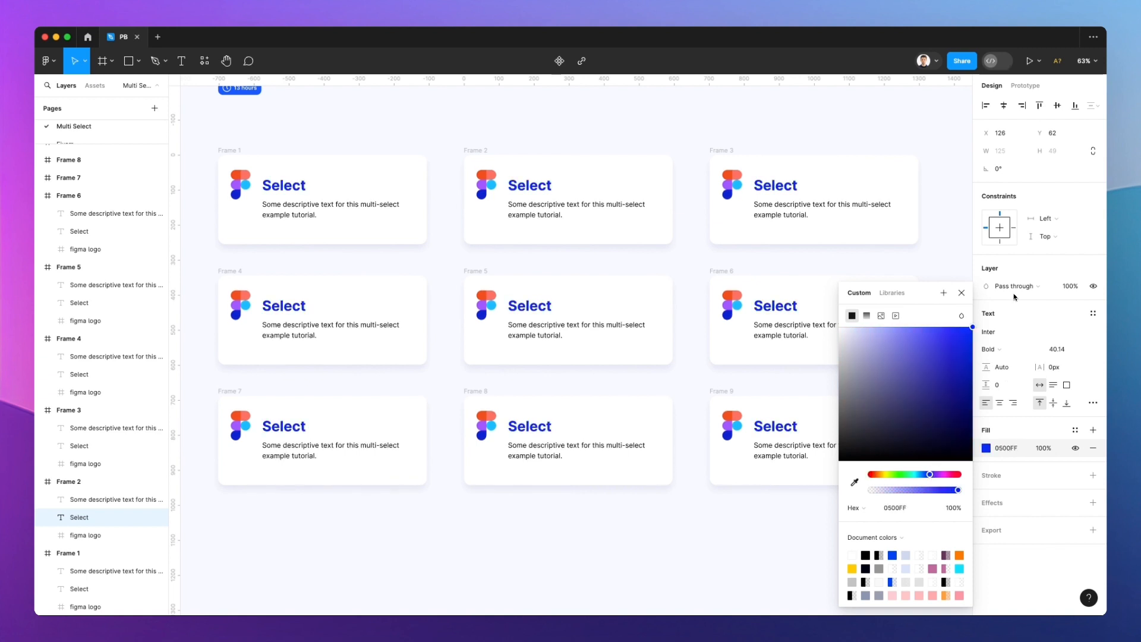
left_click(961, 293)
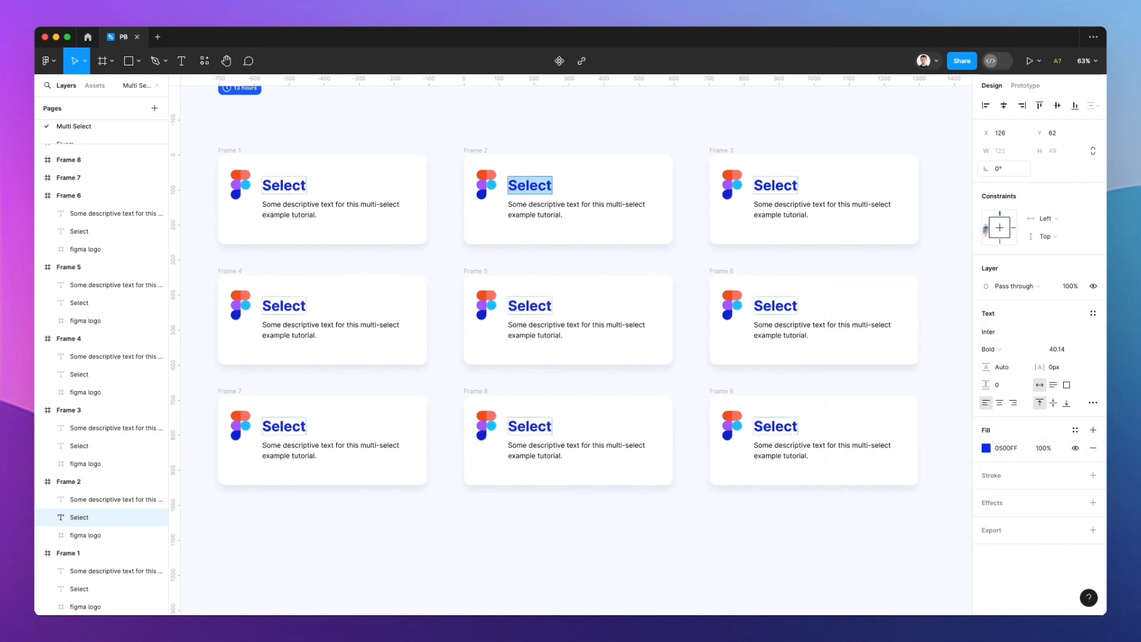
key("super+alt+a")
left_click_drag(550, 173, 578, 162)
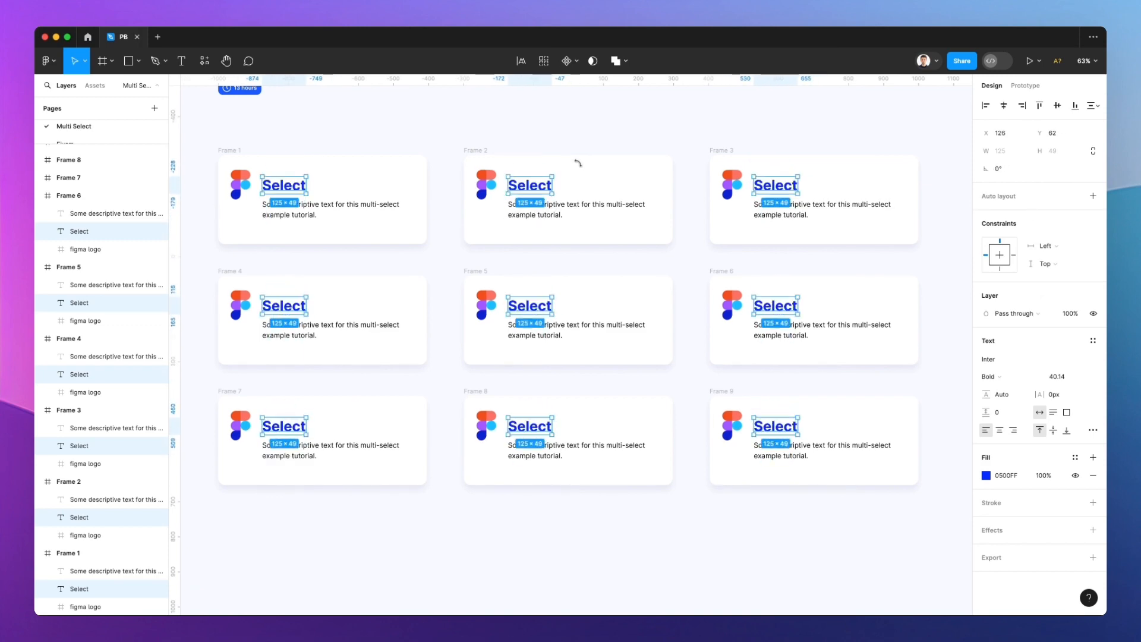
left_click(599, 130)
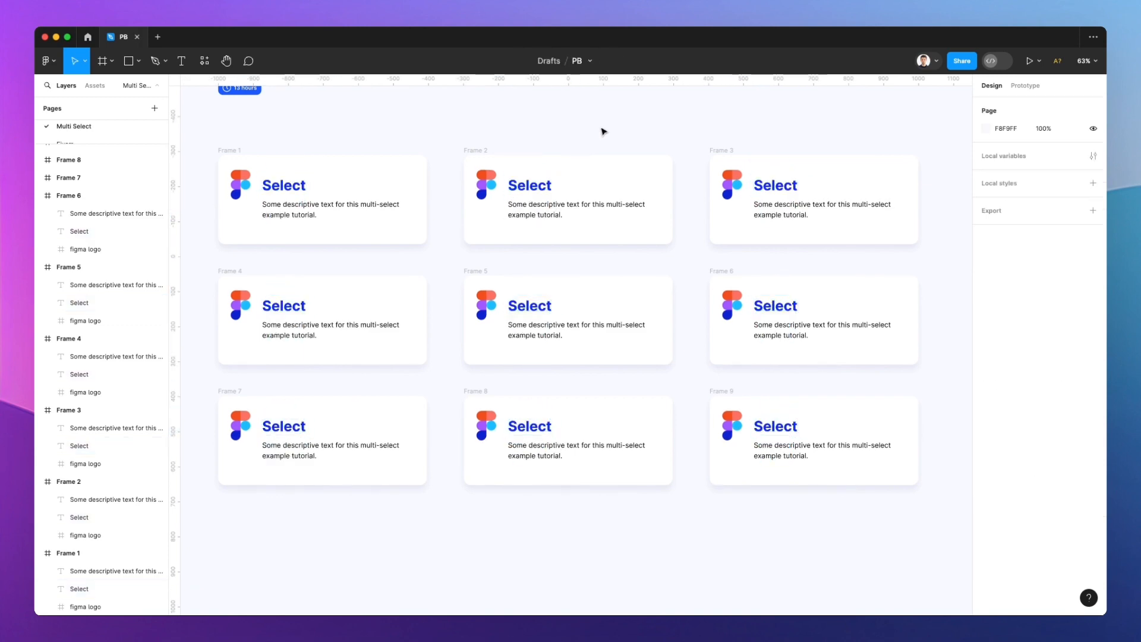
Copy the blue "13 hours" time badge that sits above the cards.
scroll(604, 131, "up", 2)
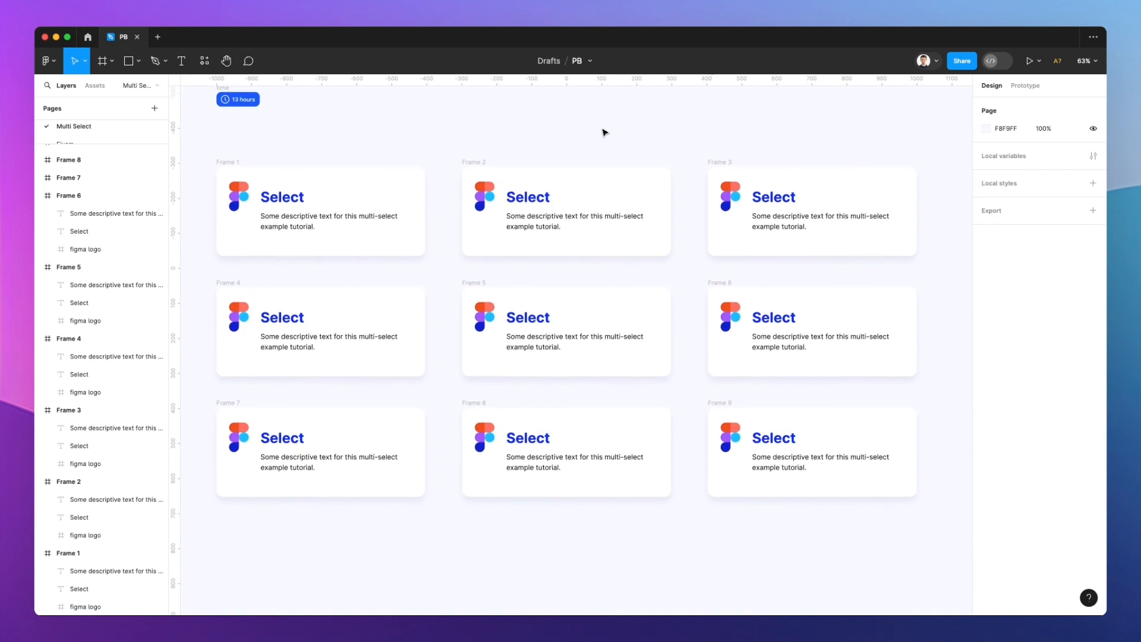
scroll(604, 132, "left", 3)
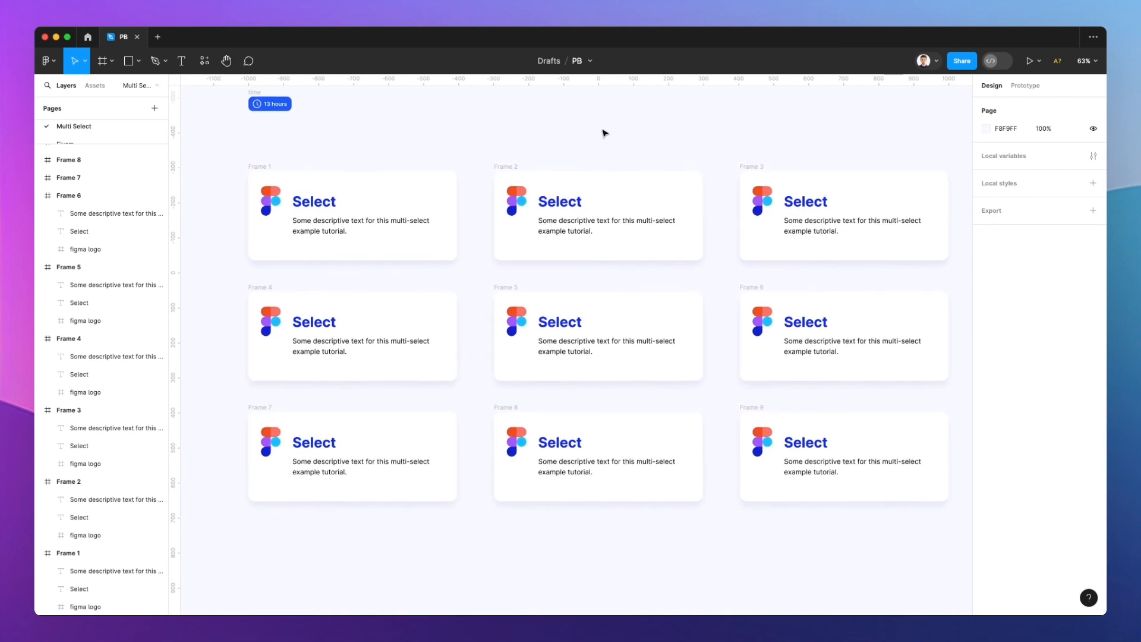
scroll(604, 132, "right", 2)
scroll(604, 132, "up", 2)
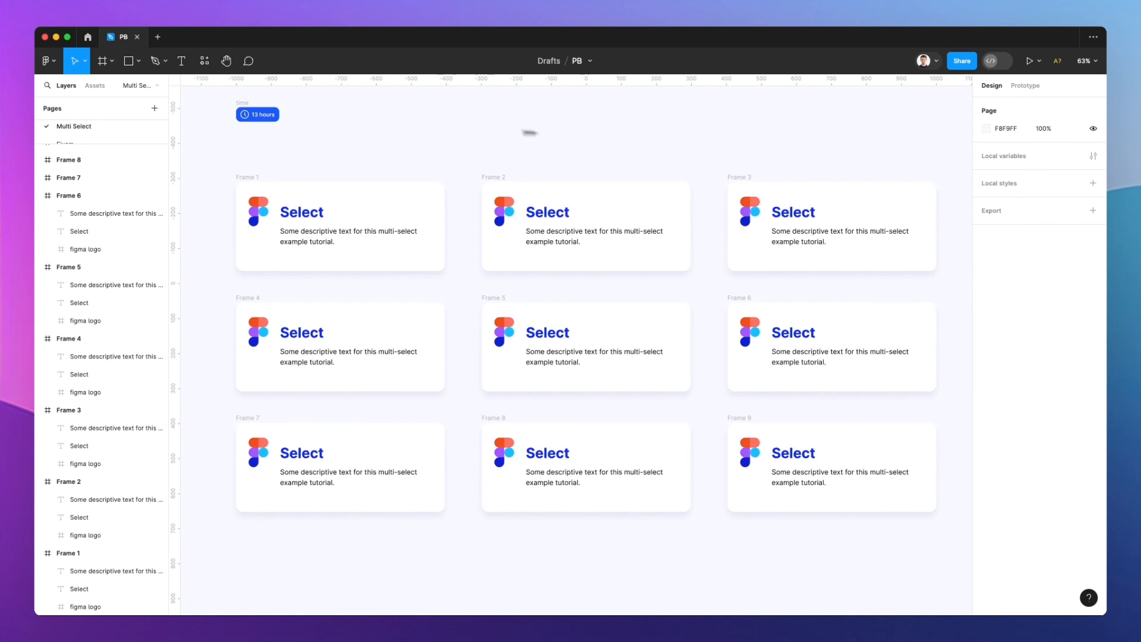
left_click(249, 102)
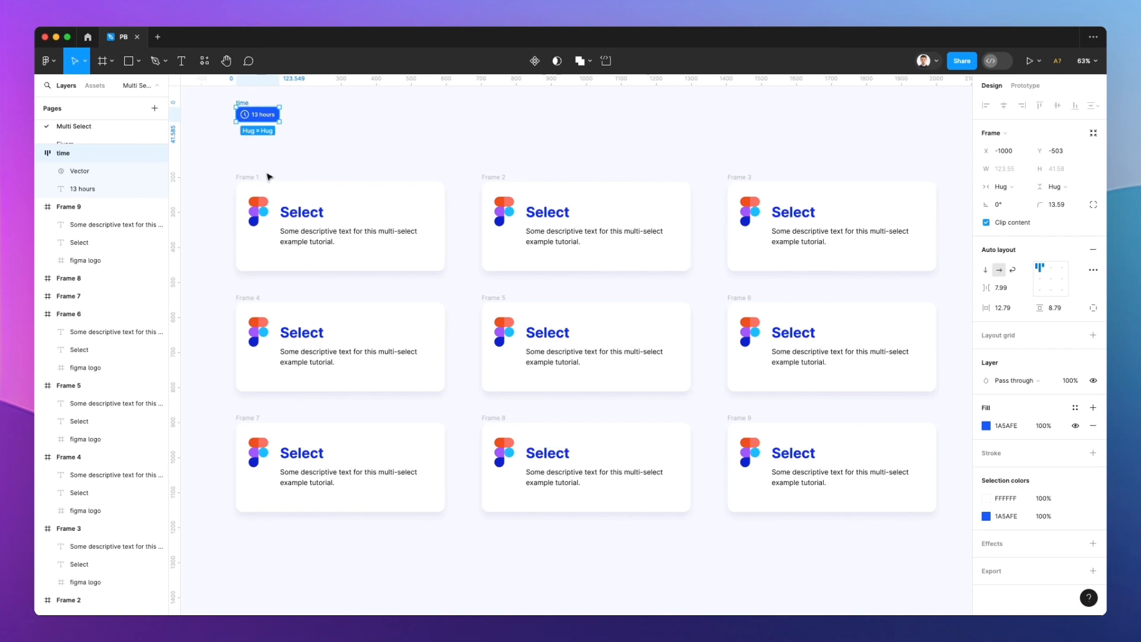
scroll(269, 177, "right", 2)
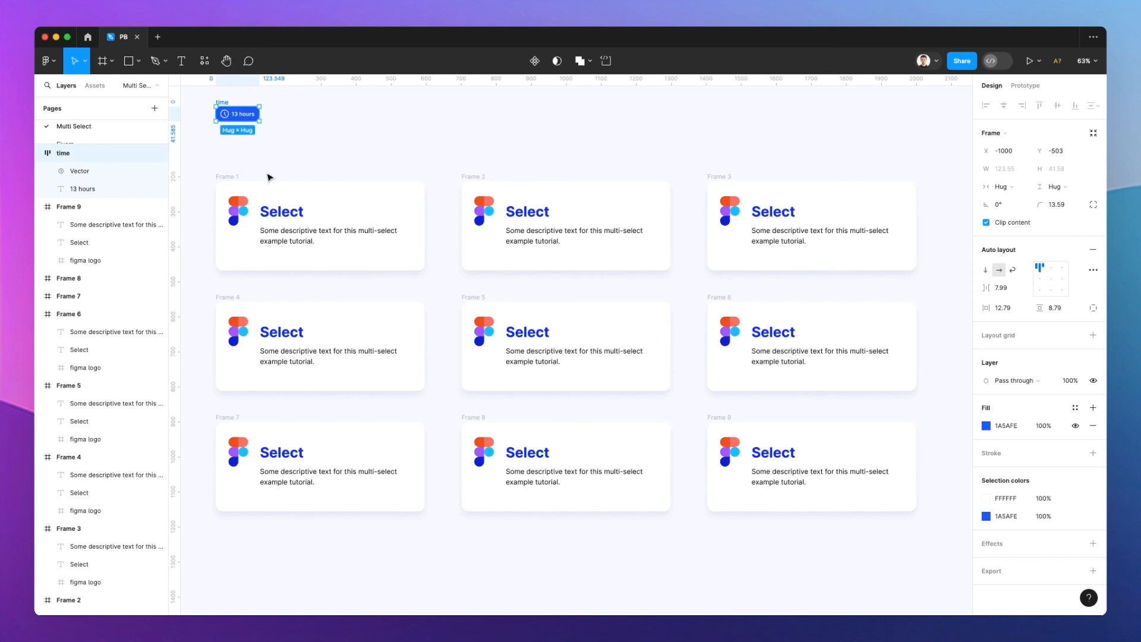
scroll(268, 177, "left", 1)
scroll(269, 177, "up", 1)
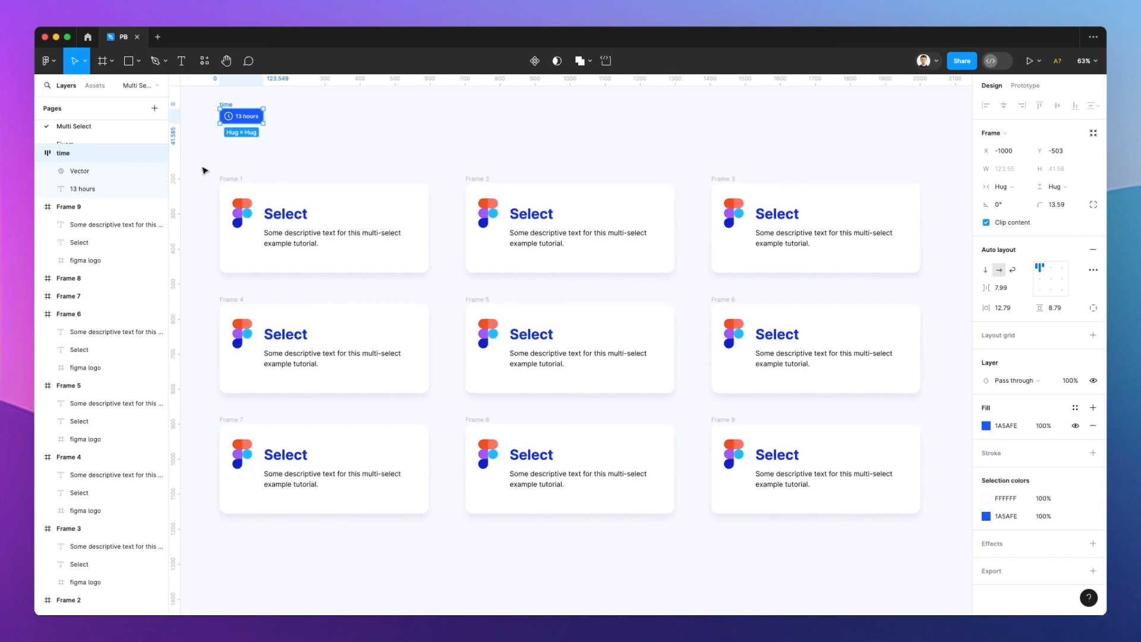
scroll(202, 170, "down", 1)
left_click_drag(199, 166, 304, 208)
left_click(233, 105)
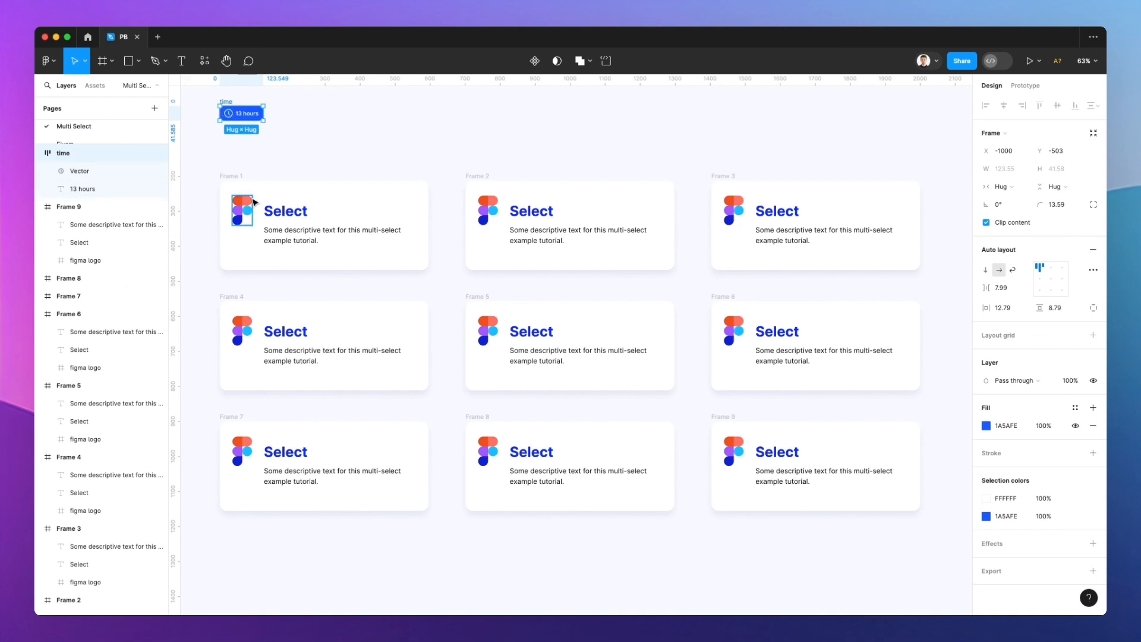
Paste the time badge into all nine card frames and move the copies to each card's lower-right corner at X 447, Y 185.
left_click_drag(209, 153, 961, 568)
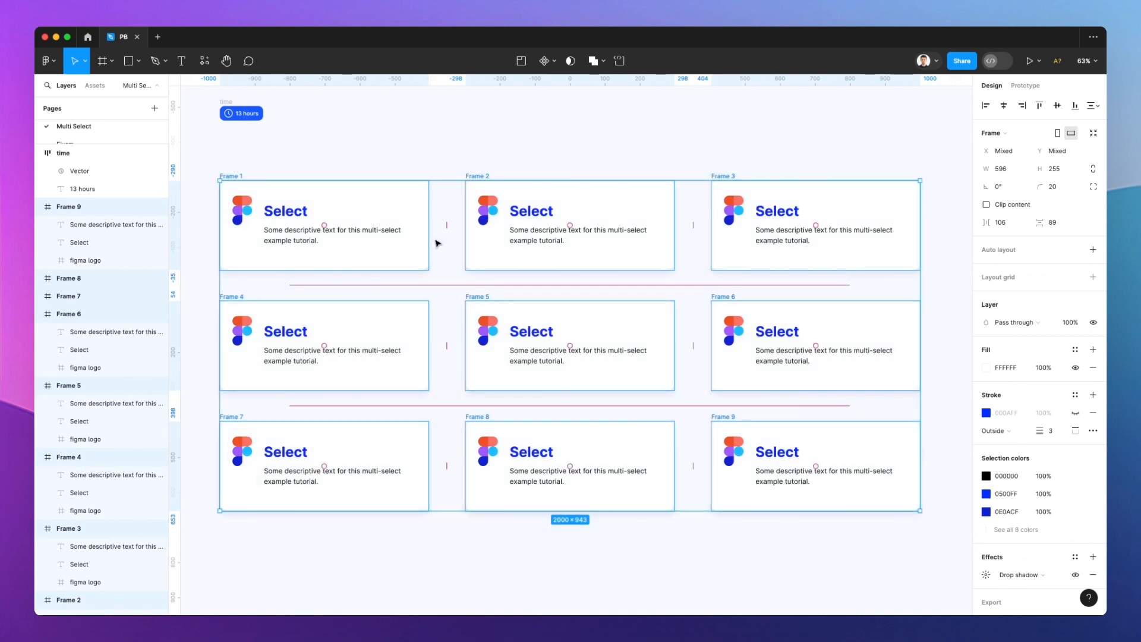
key("super+v")
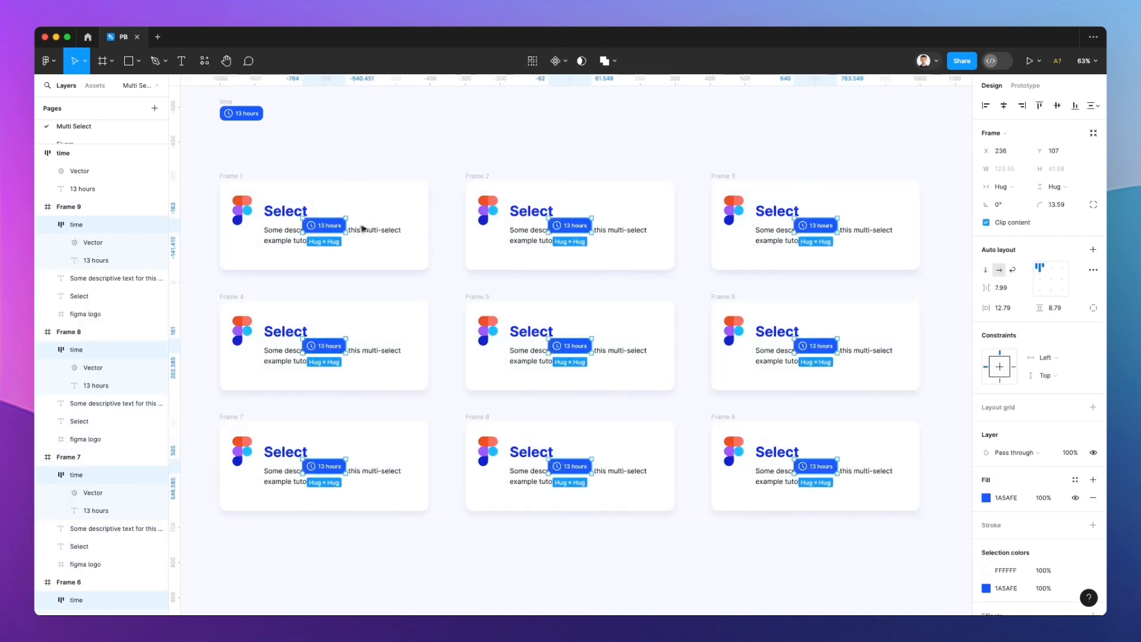
left_click_drag(335, 229, 410, 257)
Recolour the nine time badges with a light grey E4E8F1 fill and black 000000 text and icons, and deselect them.
left_click(985, 497)
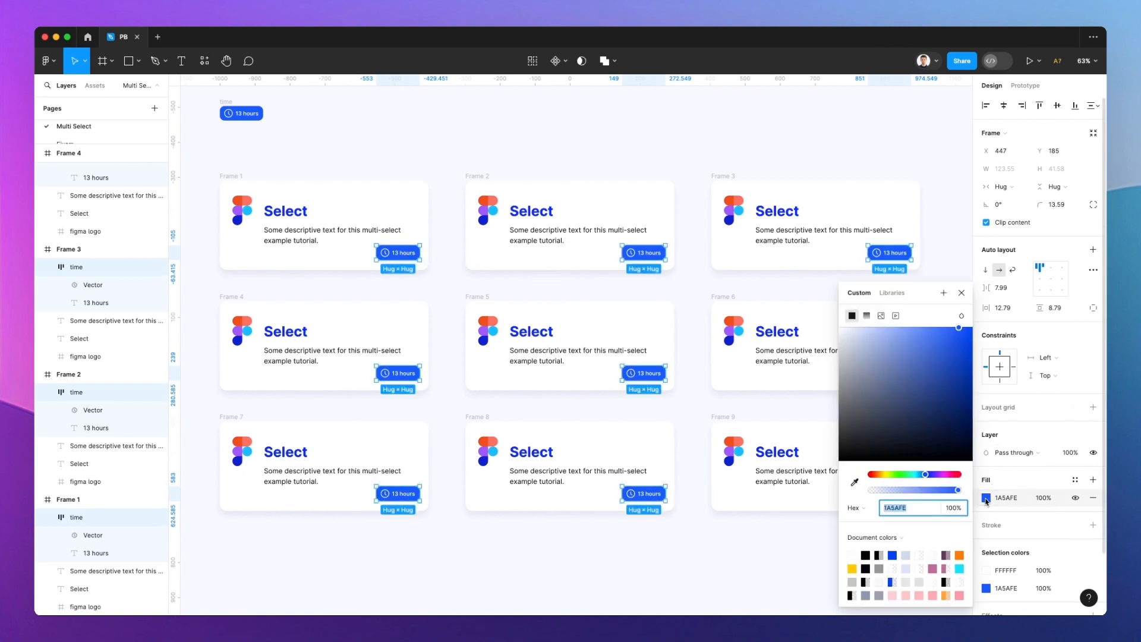
left_click_drag(902, 376, 772, 502)
left_click(986, 570)
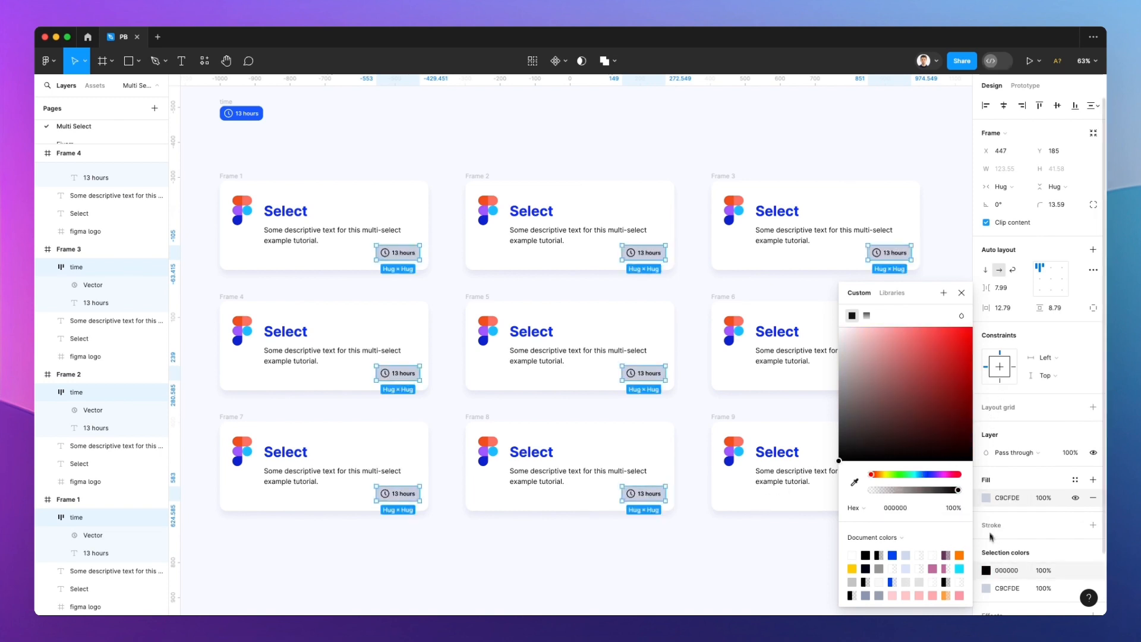
left_click(986, 498)
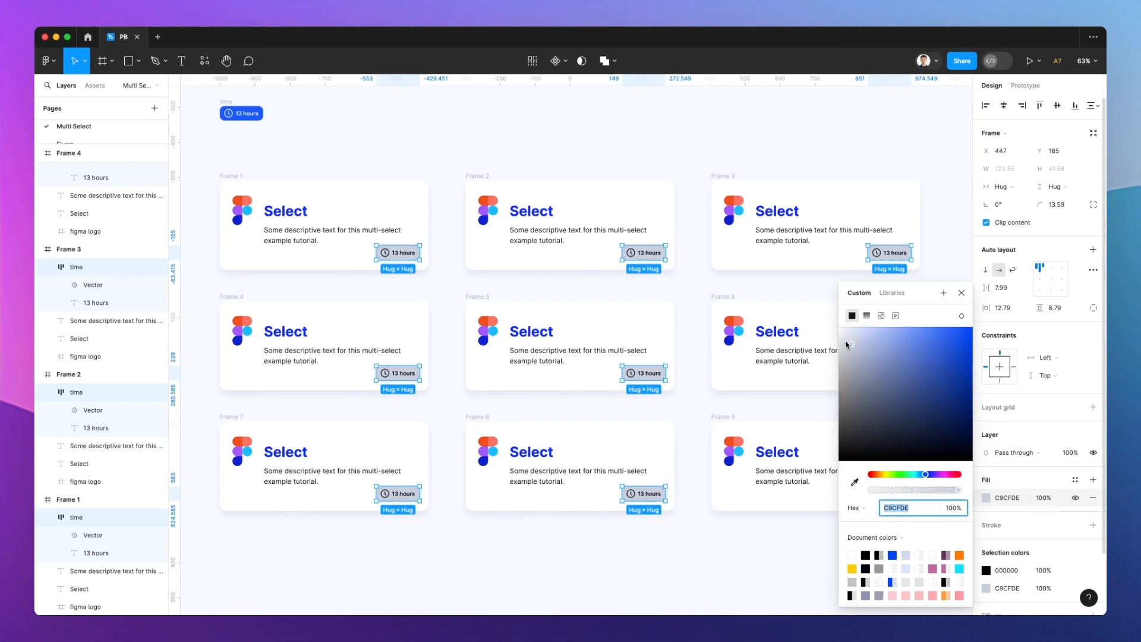
left_click_drag(845, 341, 845, 338)
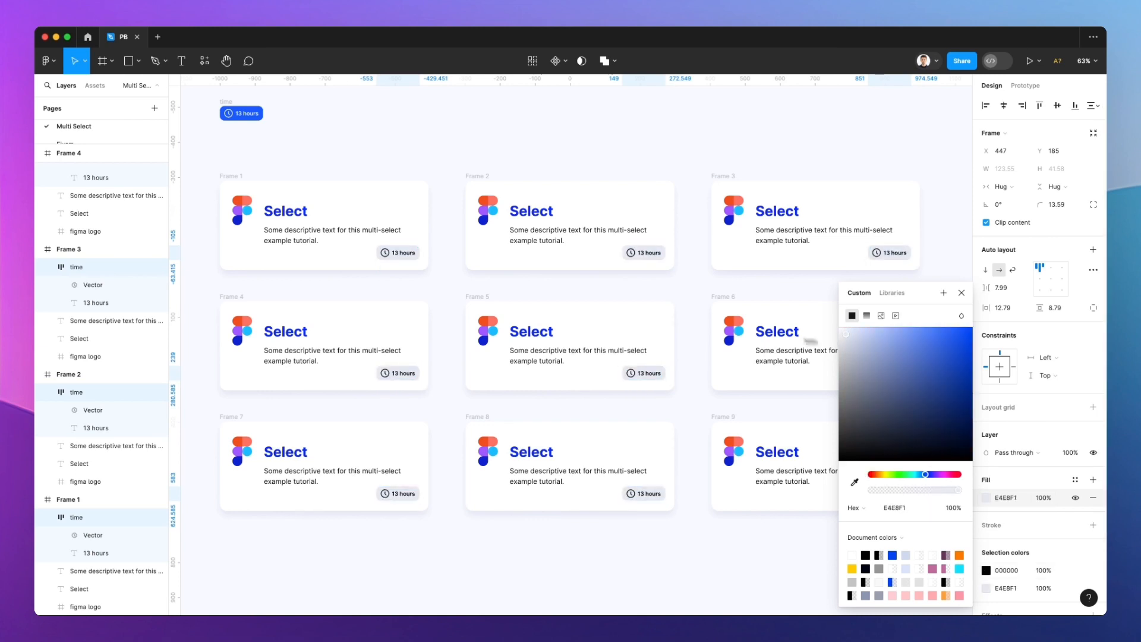
left_click(683, 306)
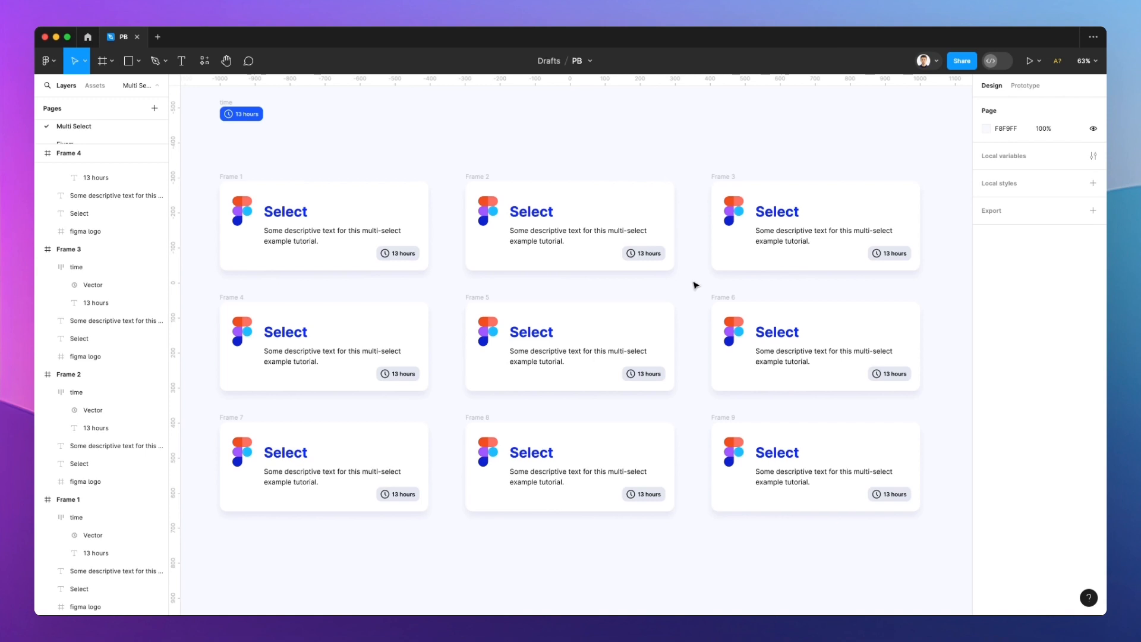
scroll(695, 286, "up", 1)
scroll(693, 288, "down", 2)
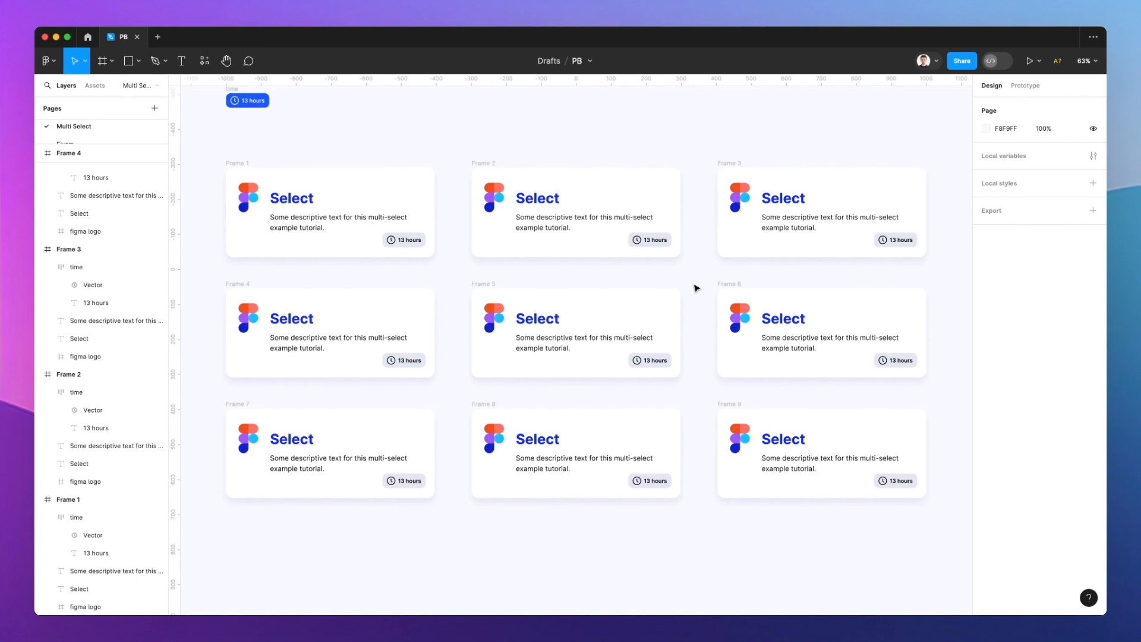
scroll(697, 288, "down", 1)
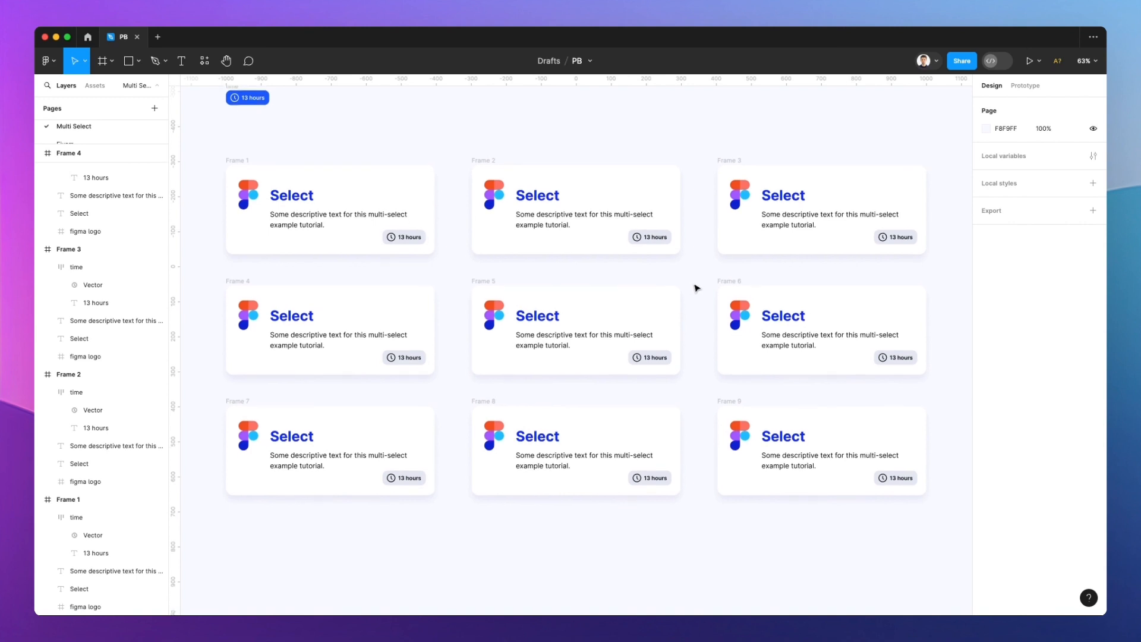
scroll(697, 289, "up", 2)
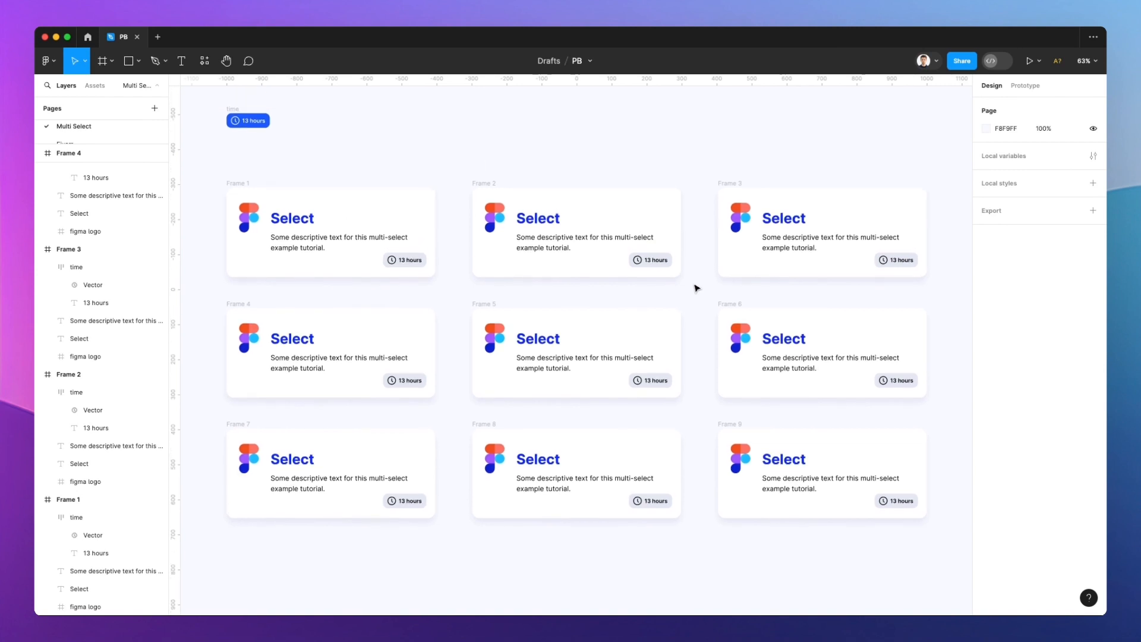